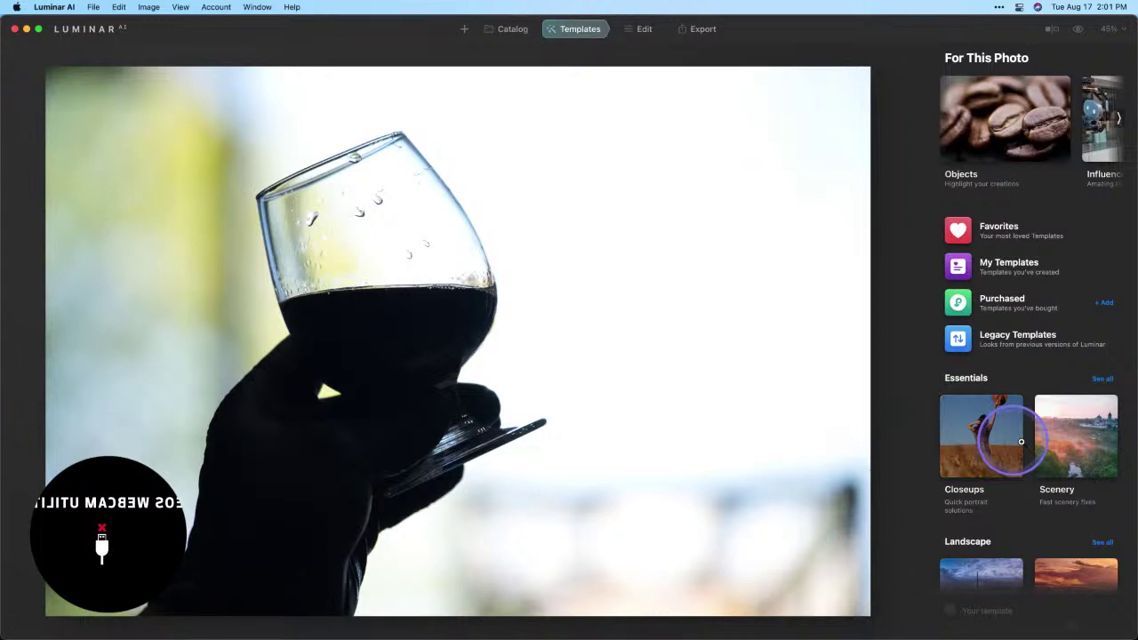
Apply the Clear & Sharp template from the Scenery collection, then switch to the Edit tools
left_click(1093, 435)
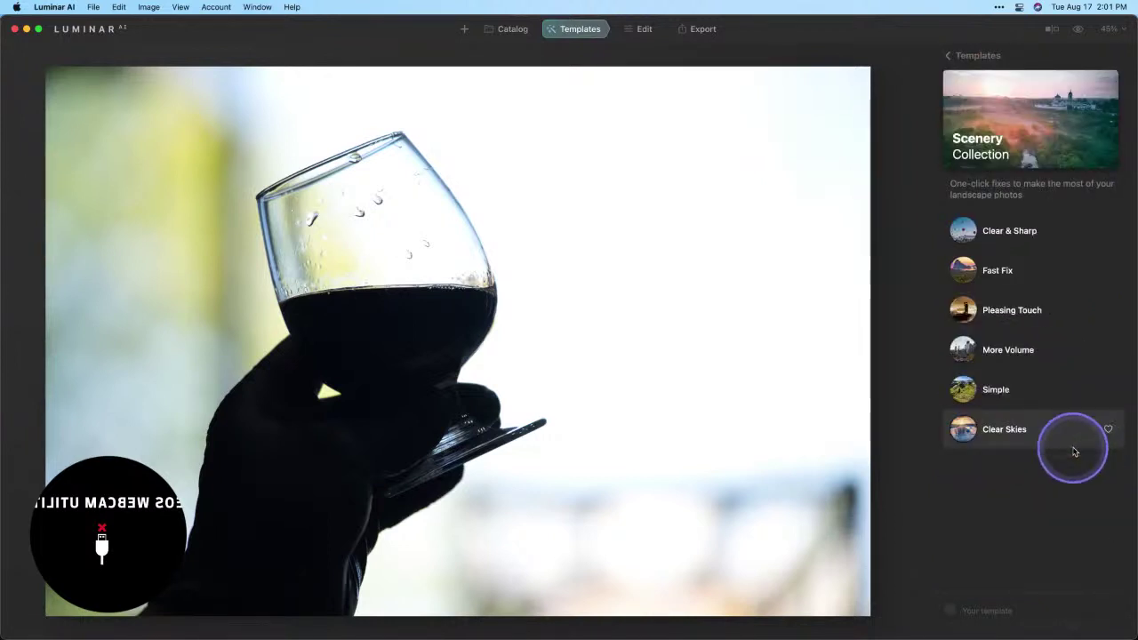
left_click(1004, 233)
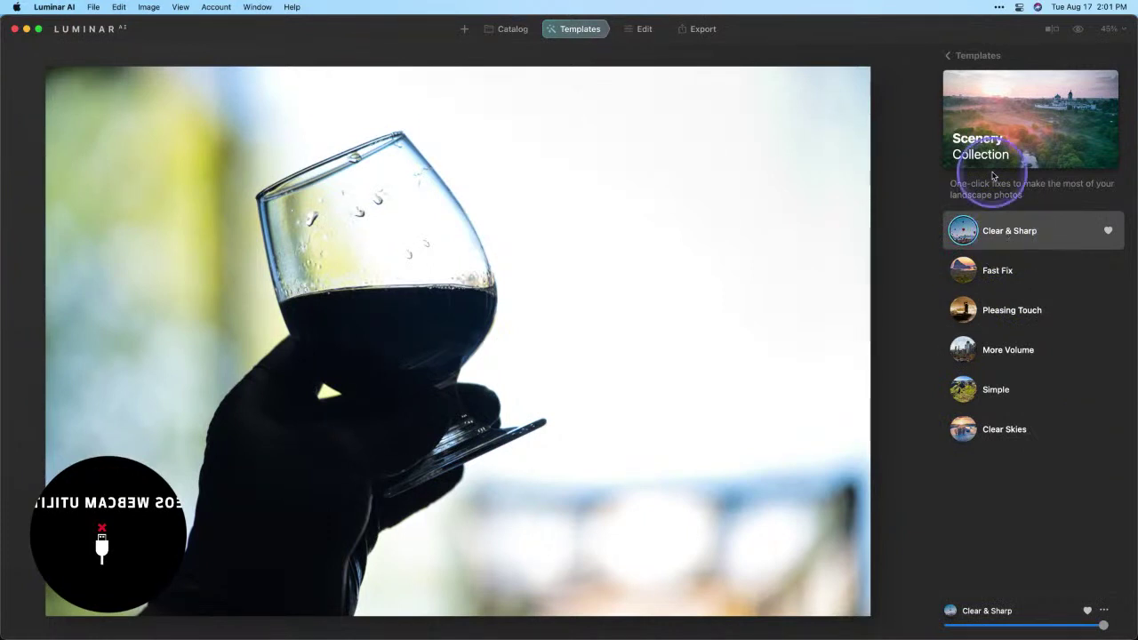
left_click(645, 30)
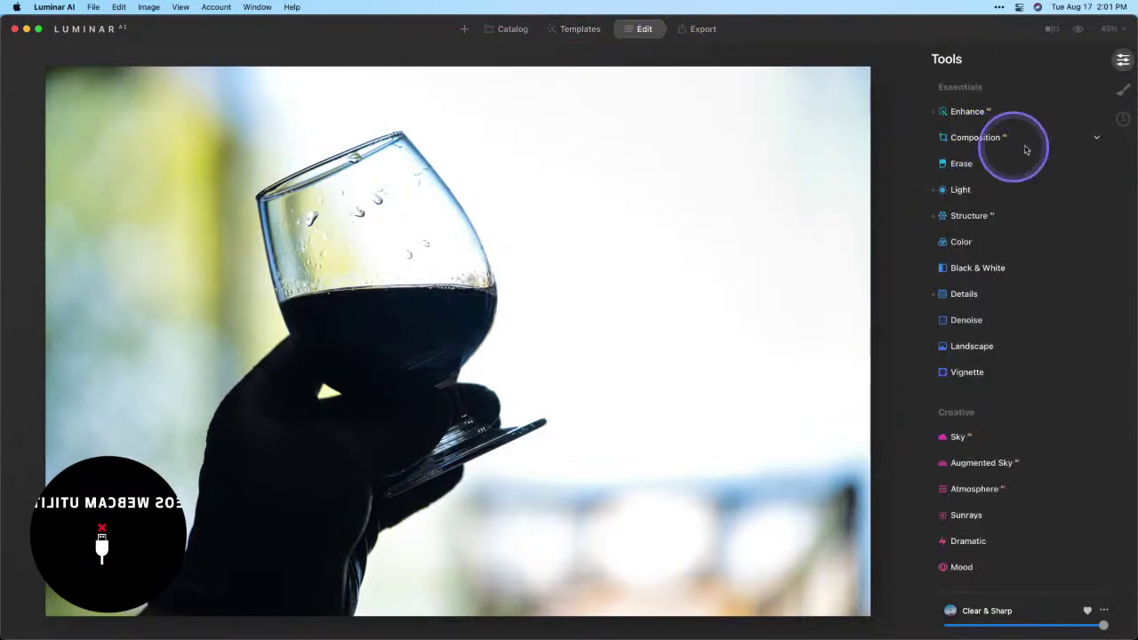
Add a new Texture layer under Local Masking
left_click(1123, 90)
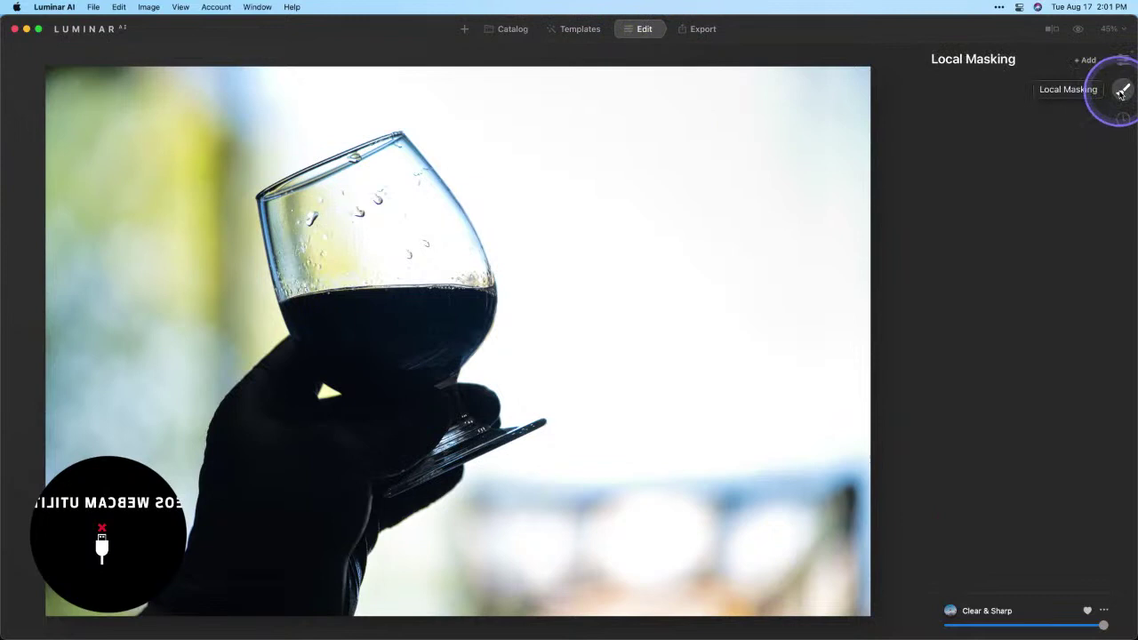
left_click(1086, 61)
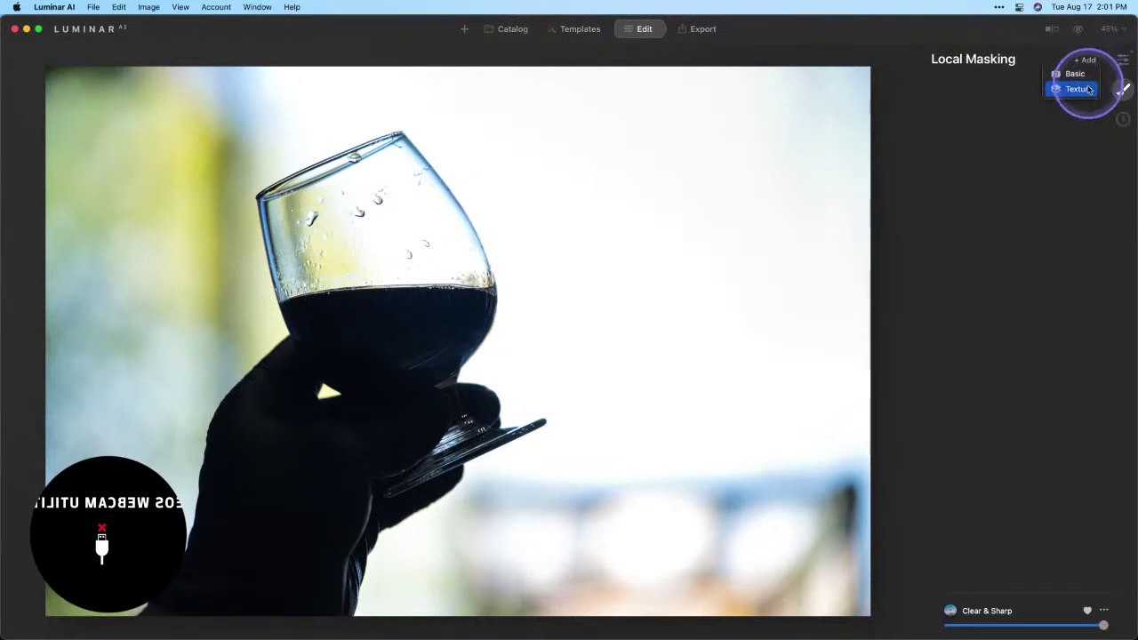
left_click(1081, 89)
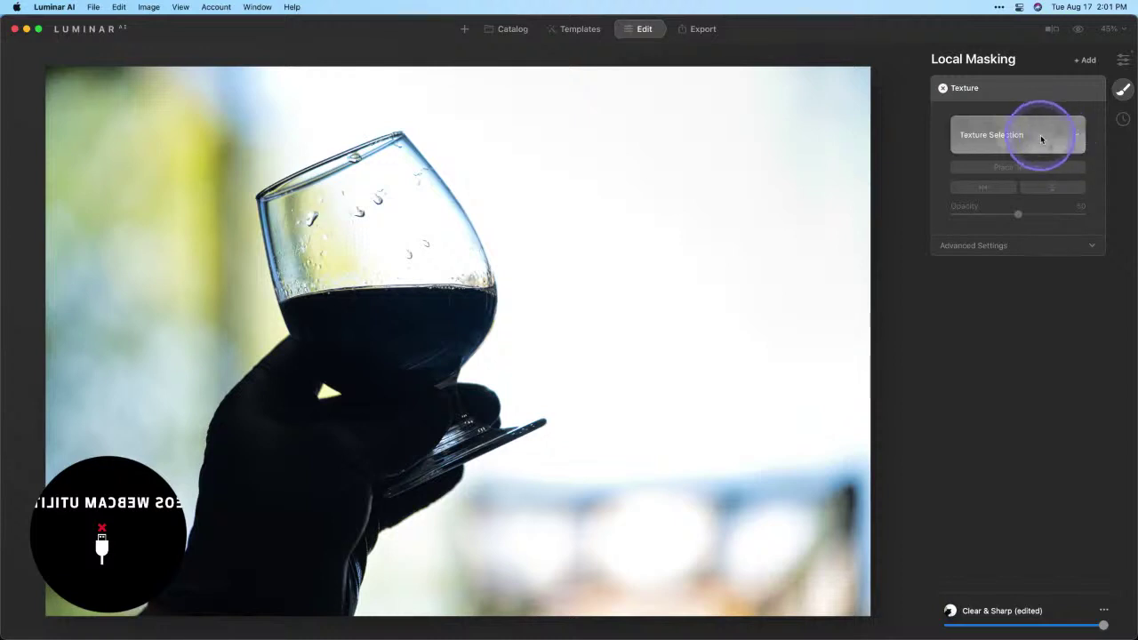
Browse the texture library, try a warm bokeh texture, and settle on Night Blues
left_click(1040, 135)
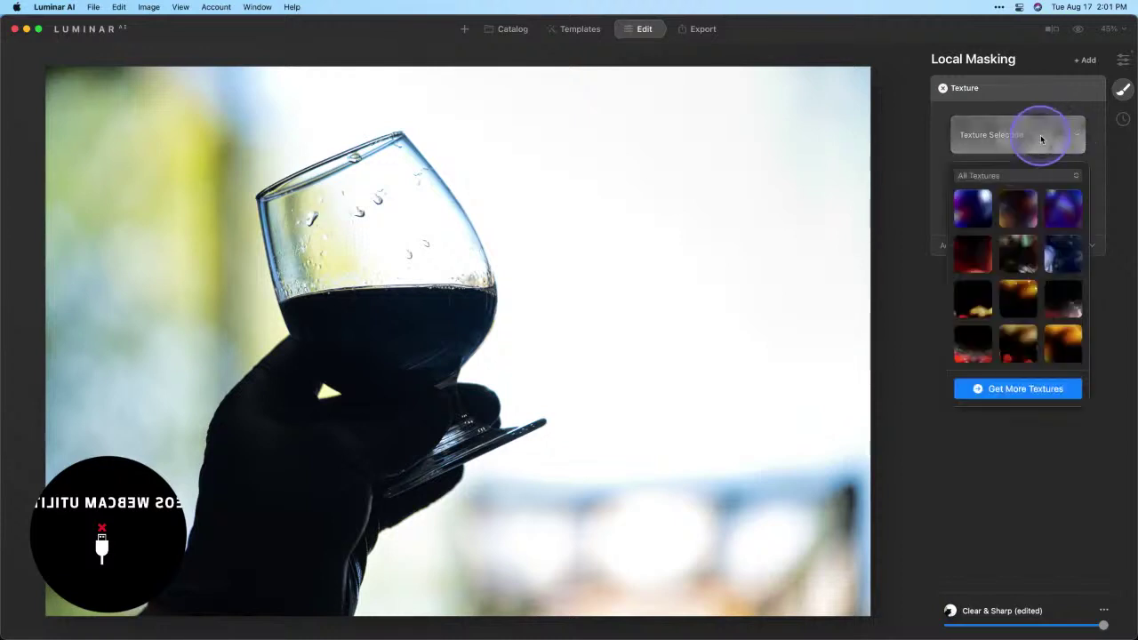
scroll(1029, 240, "down", 2)
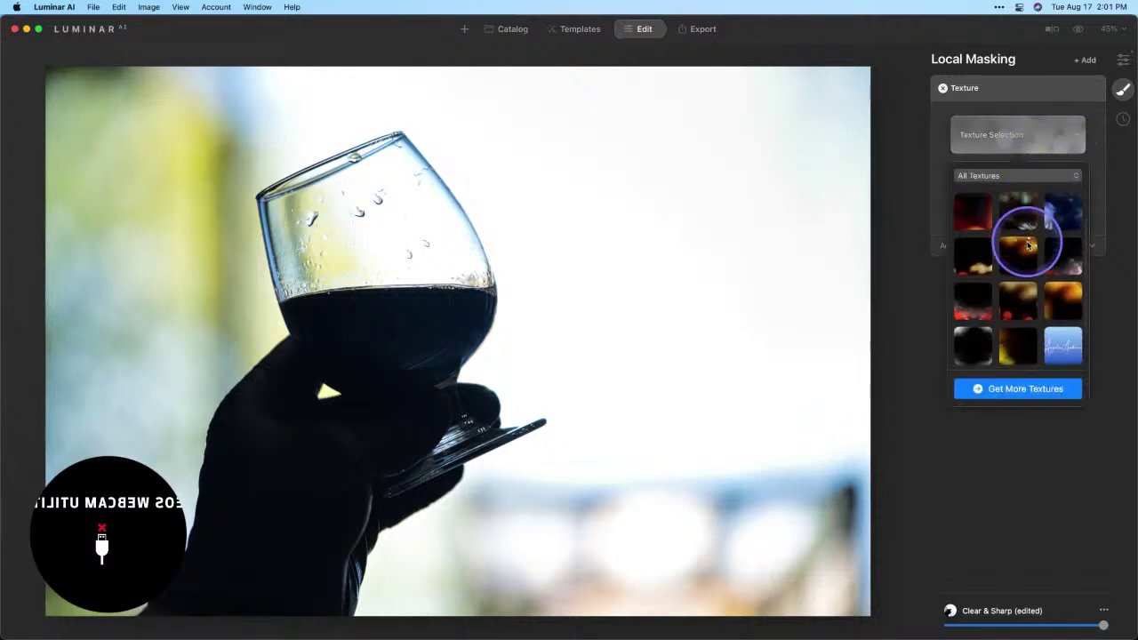
left_click(1027, 245)
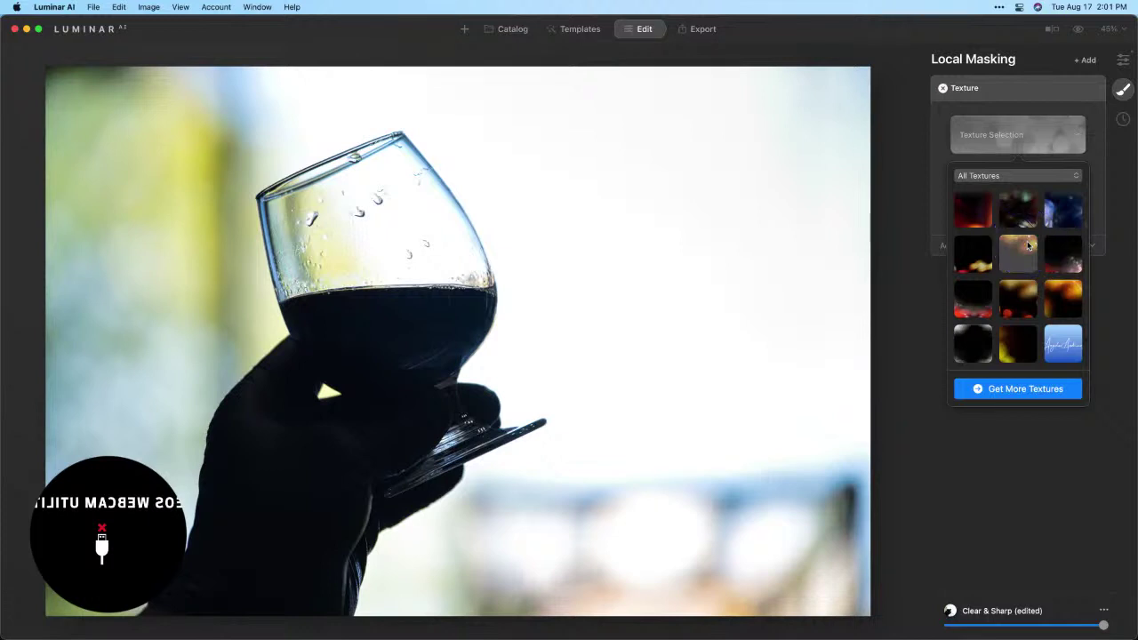
scroll(1027, 245, "down", 2)
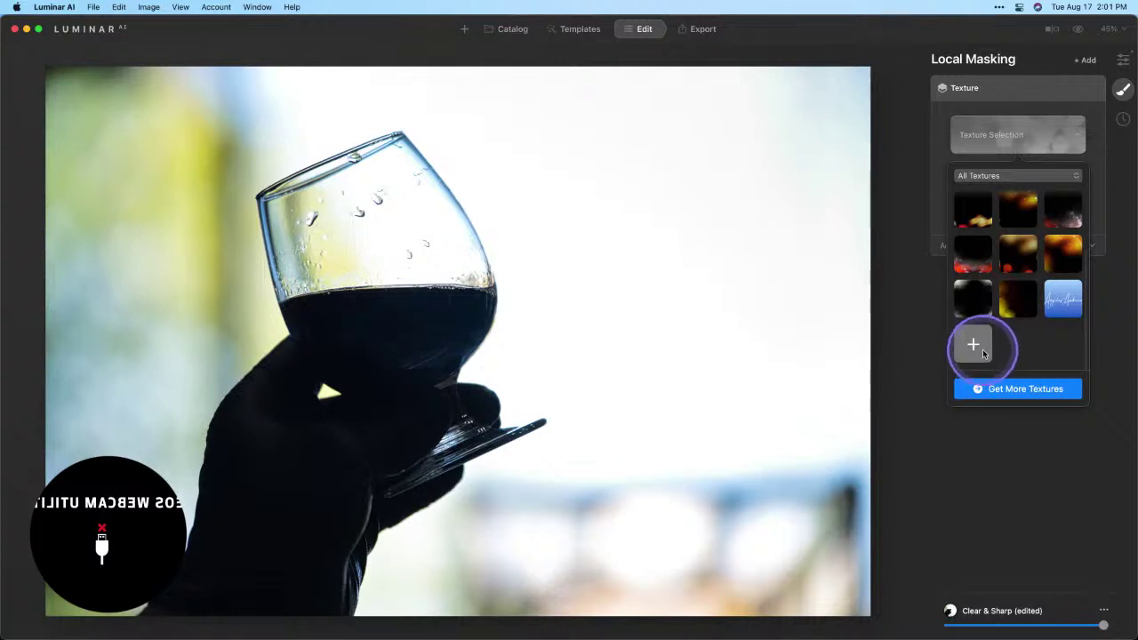
left_click(1016, 176)
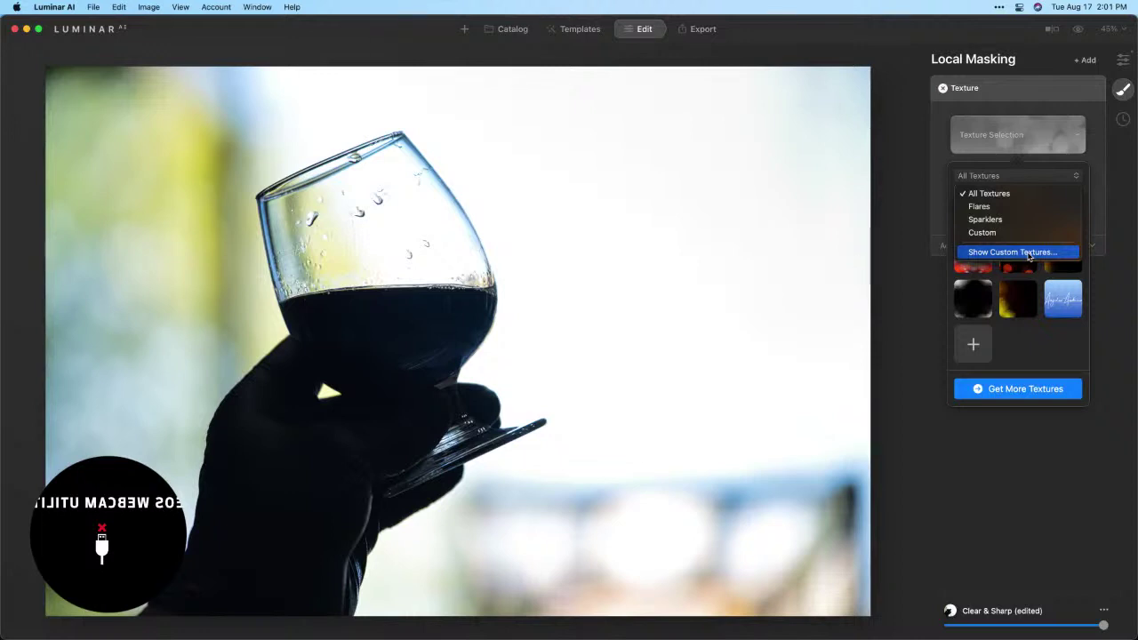
left_click(1036, 327)
scroll(1044, 302, "up", 2)
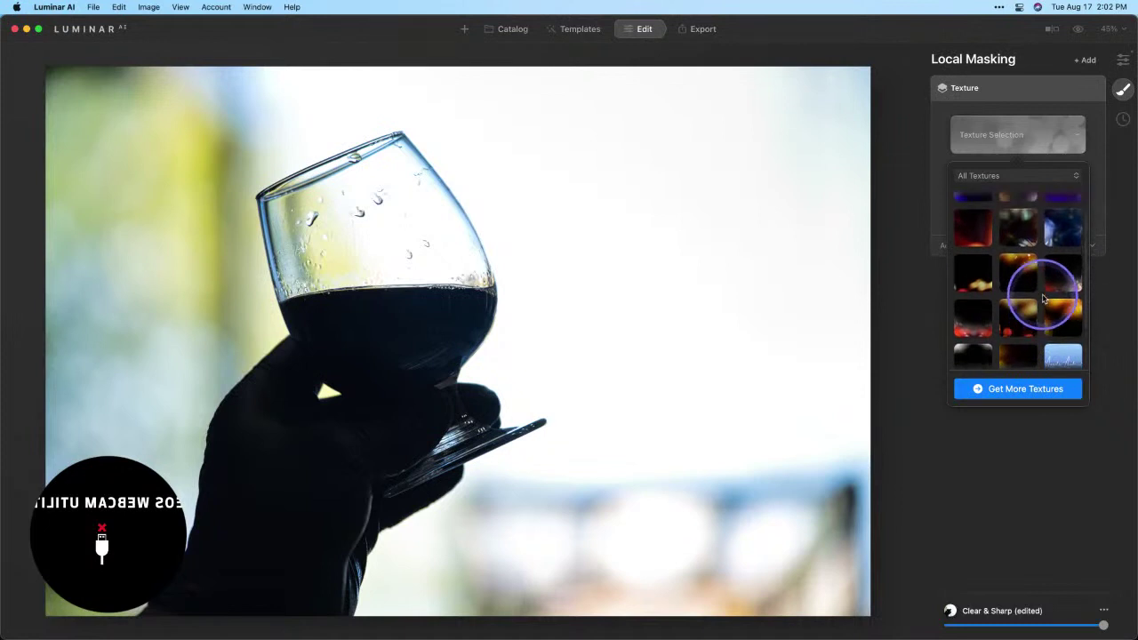
left_click(1065, 277)
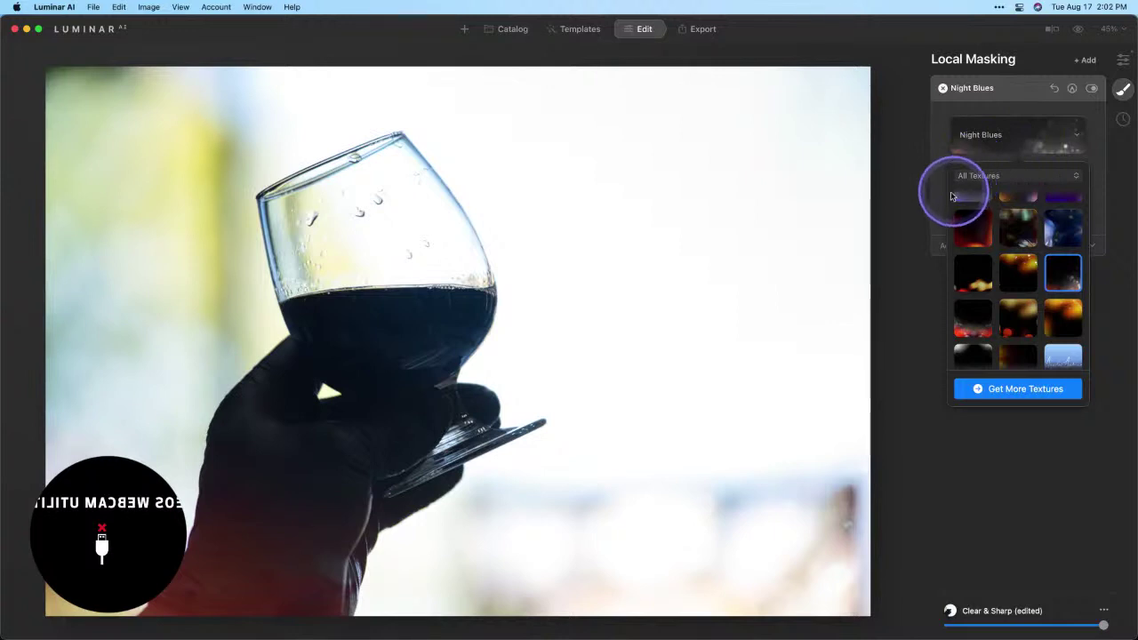
Switch the Night Blues texture's blend mode from Screen to Normal and set opacity 69
left_click(945, 195)
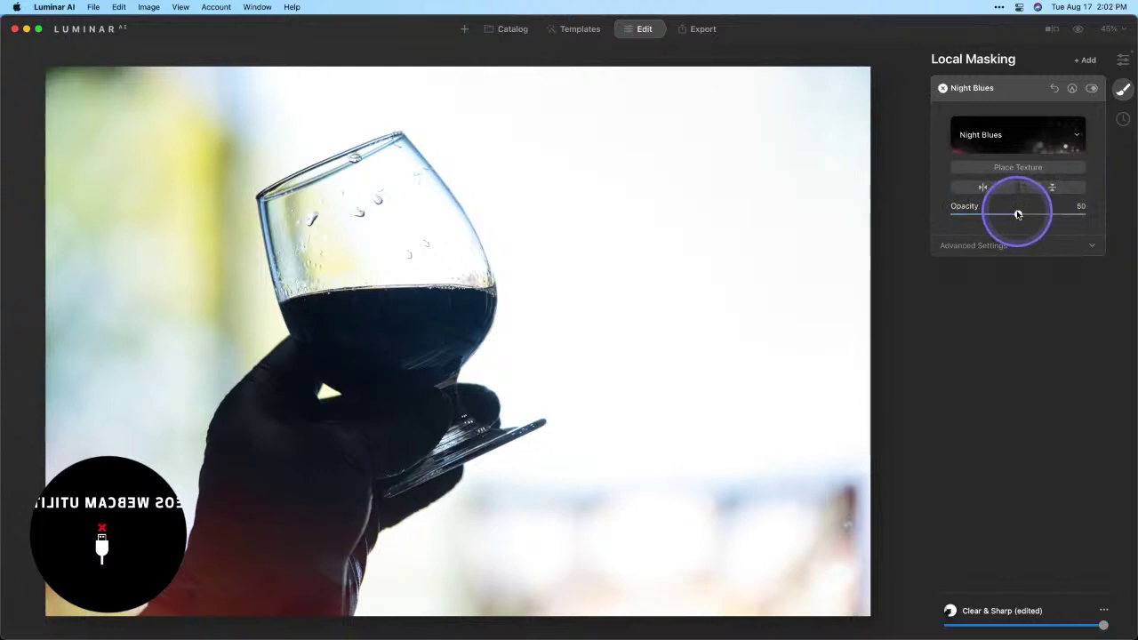
left_click_drag(1019, 214, 1109, 214)
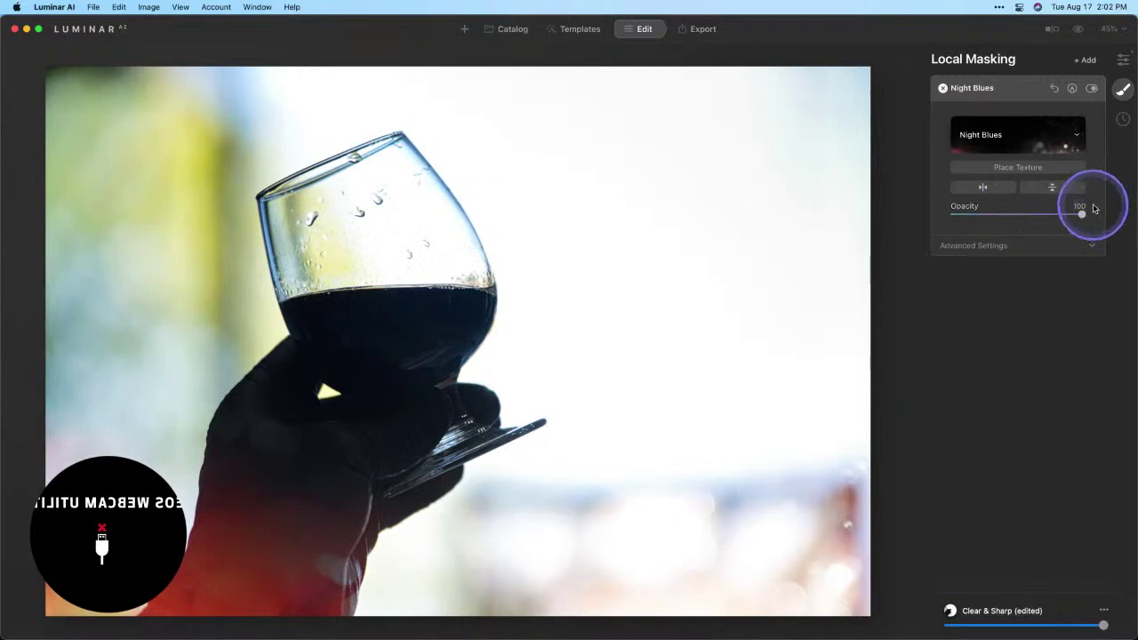
left_click(962, 248)
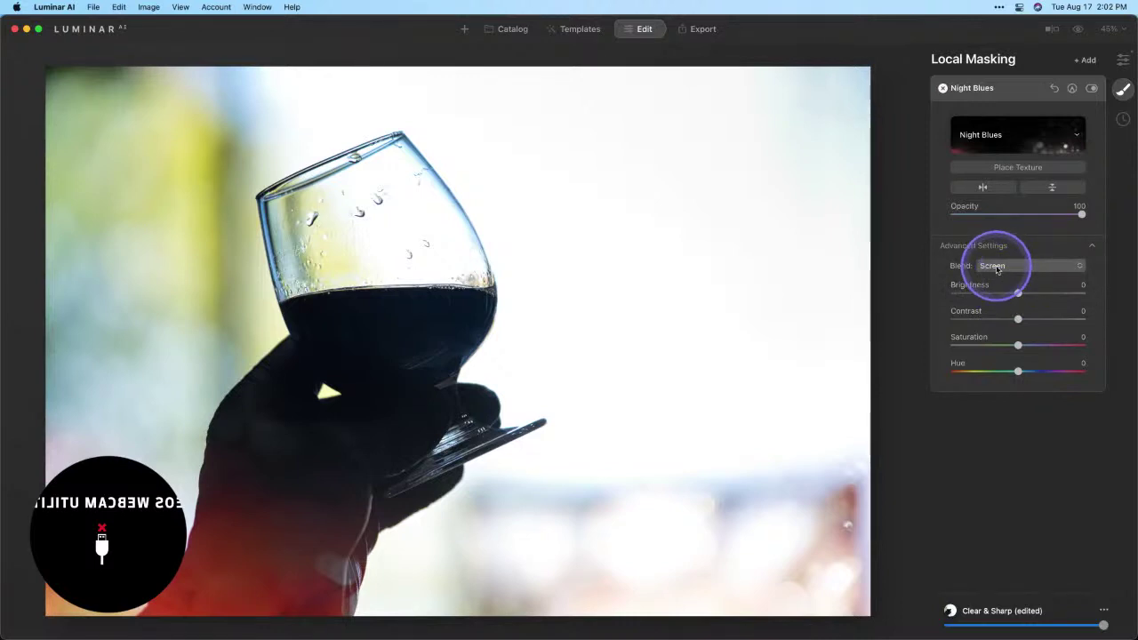
left_click(998, 269)
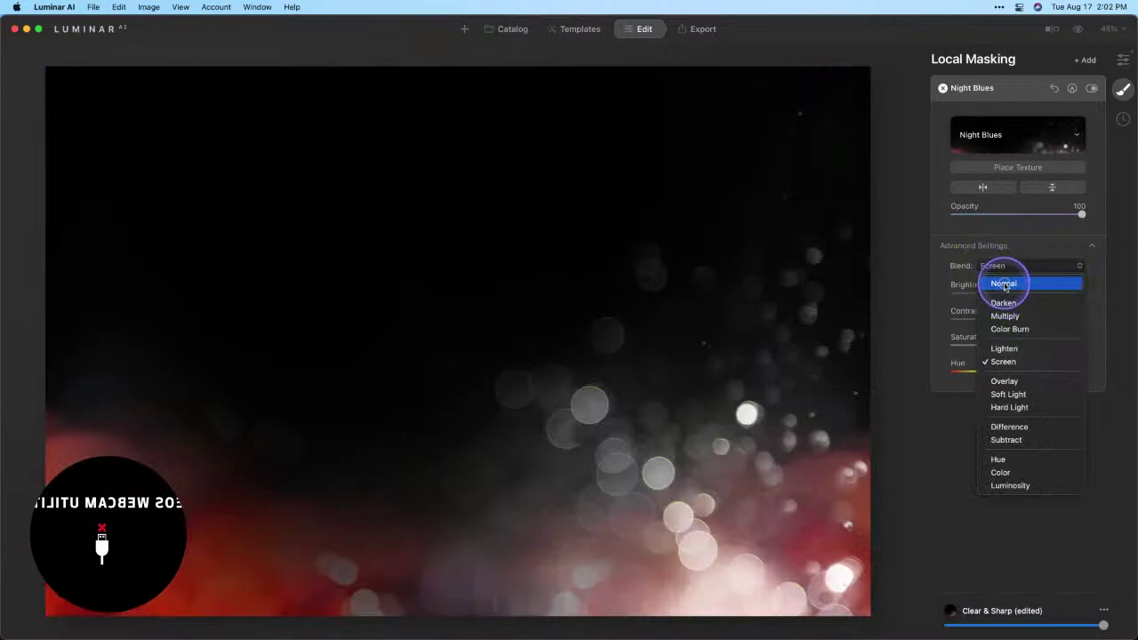
left_click(1005, 284)
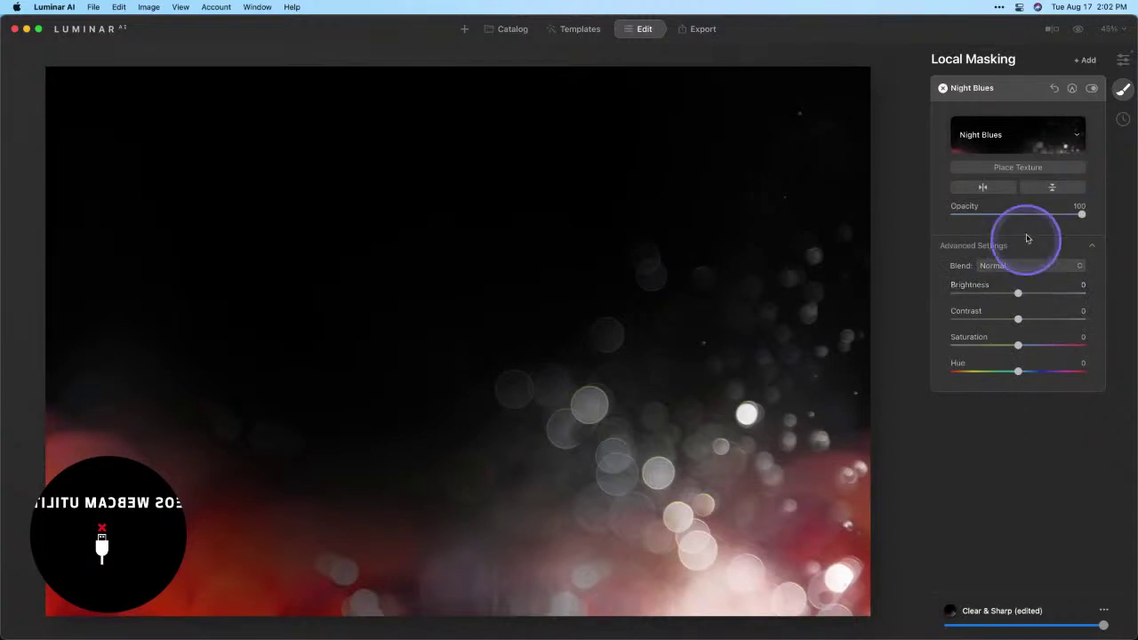
mouse_move(1081, 215)
left_mouse_down()
mouse_move(1022, 219)
mouse_move(1042, 222)
left_mouse_up()
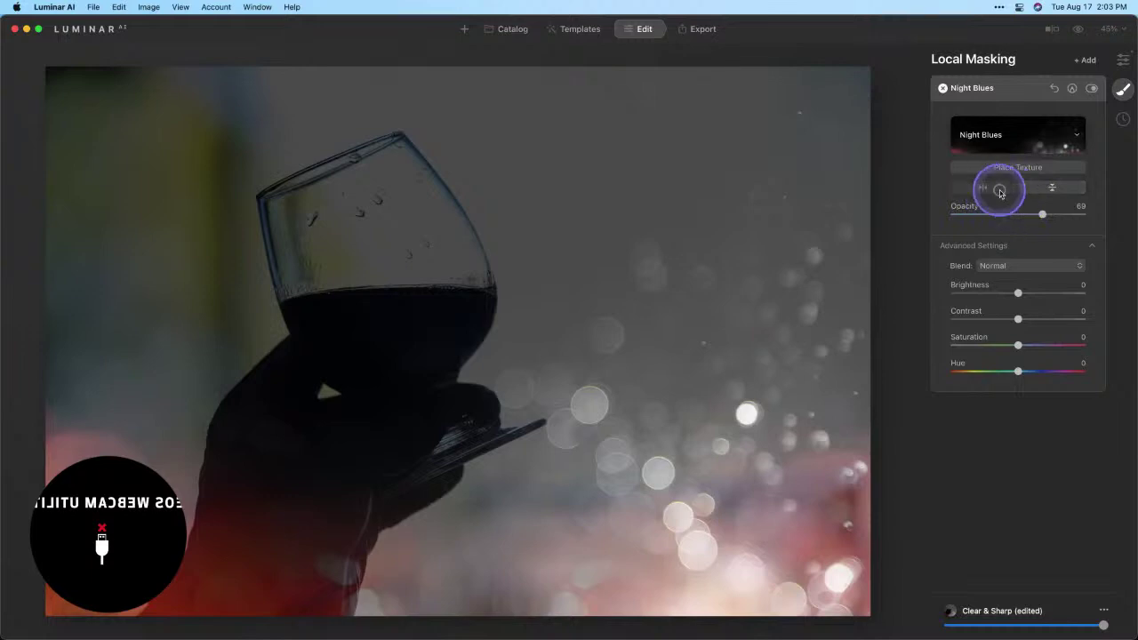
Flip the texture left and up, then set brightness 50, contrast 51 and opacity 29
left_click(1000, 192)
left_click(1053, 190)
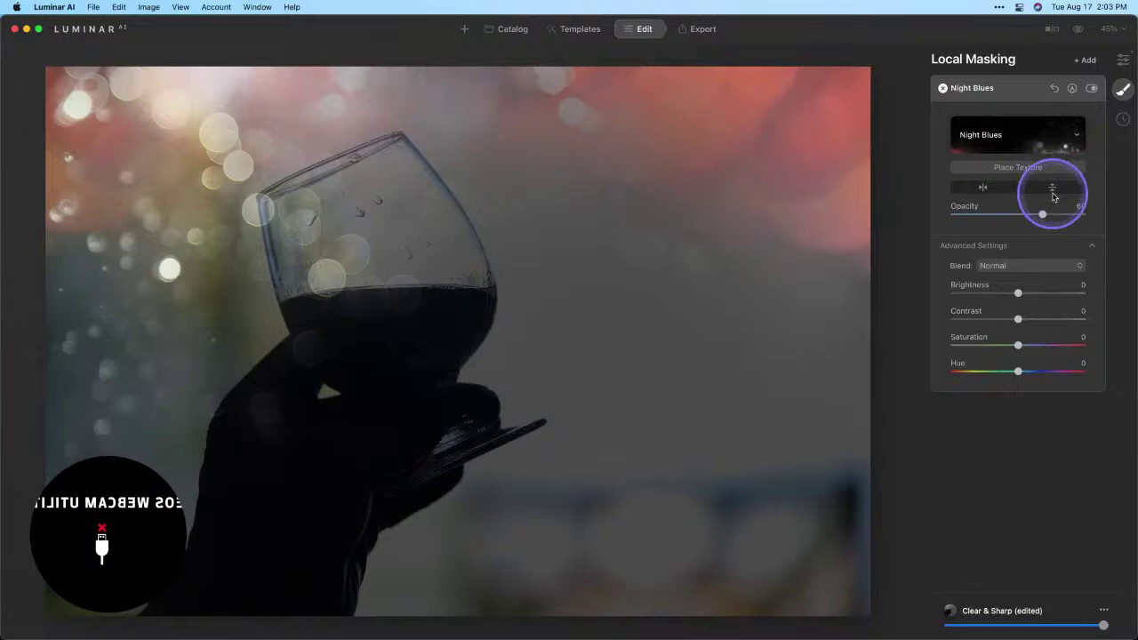
left_click_drag(1018, 292, 1051, 319)
left_click_drag(1018, 346, 1046, 349)
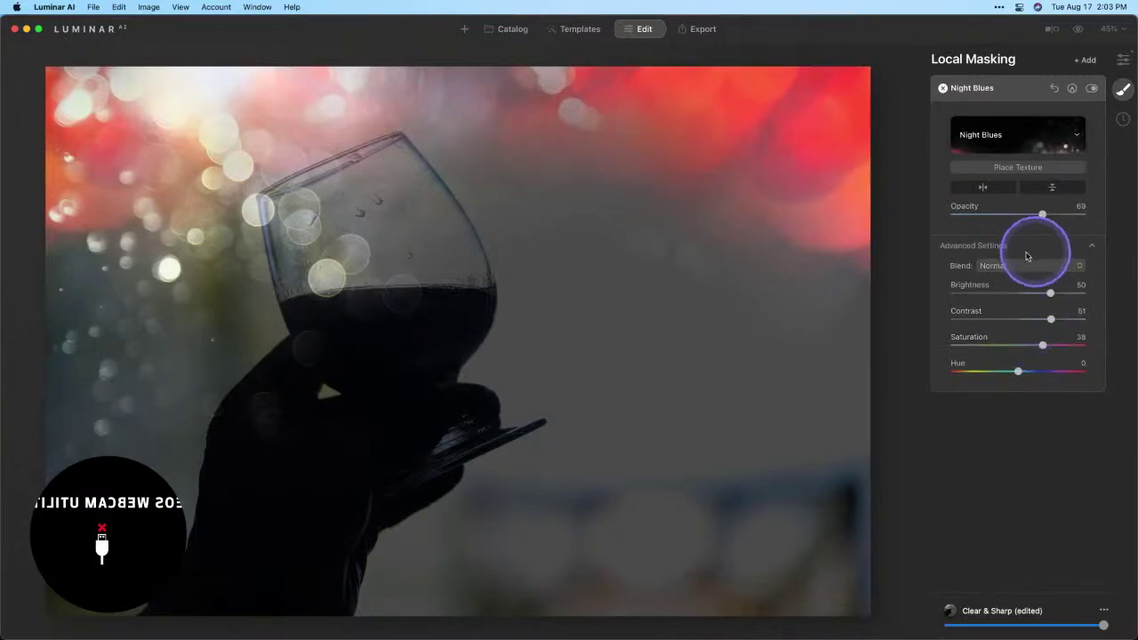
left_click_drag(1042, 216, 992, 233)
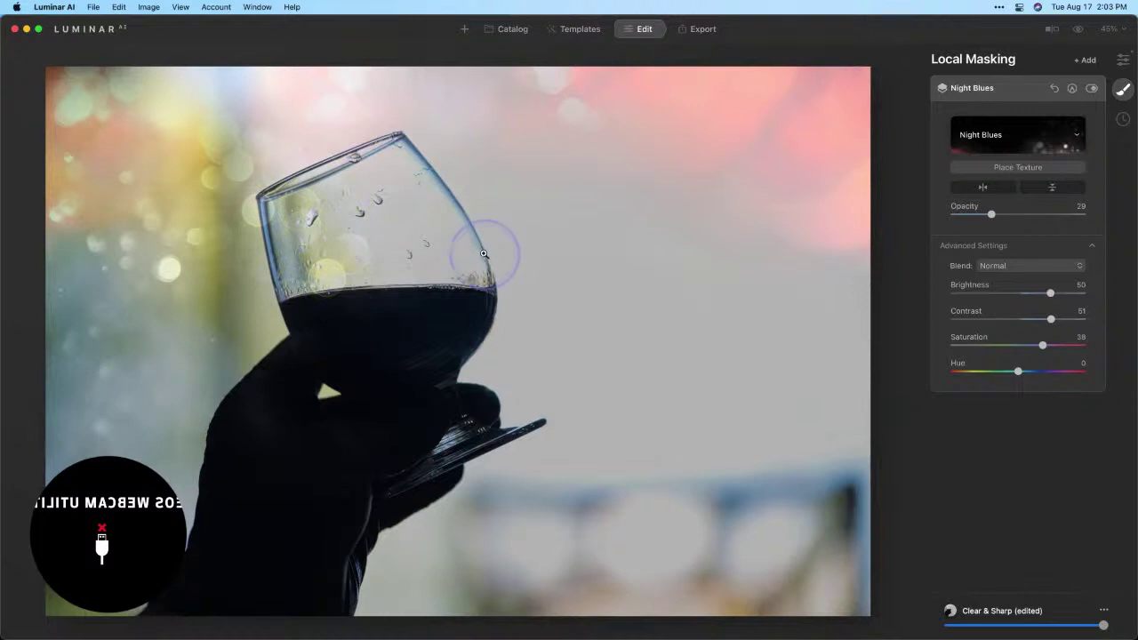
Add a Paint Mask with the eraser brush, raising its opacity and hardening the edge
left_click(1072, 88)
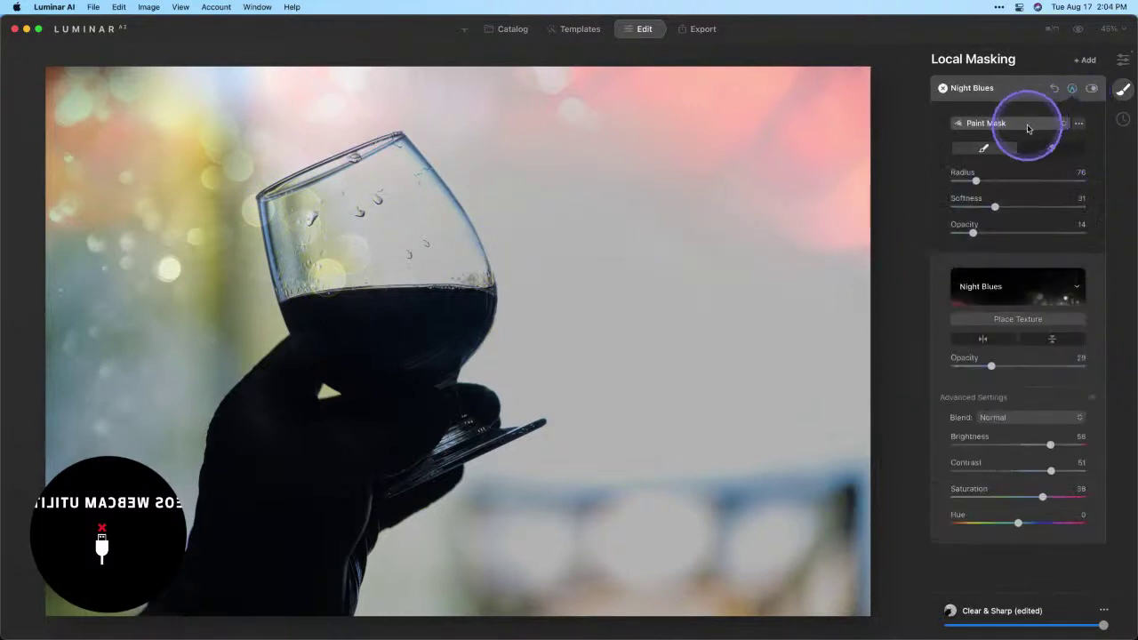
left_click(1053, 149)
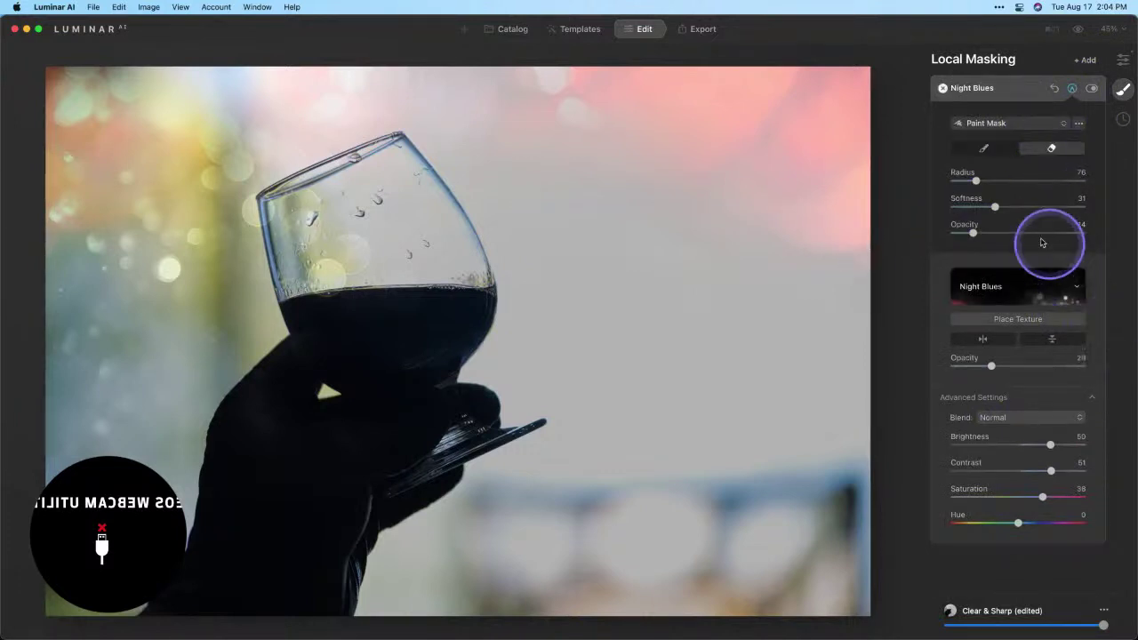
left_click_drag(973, 232, 1050, 238)
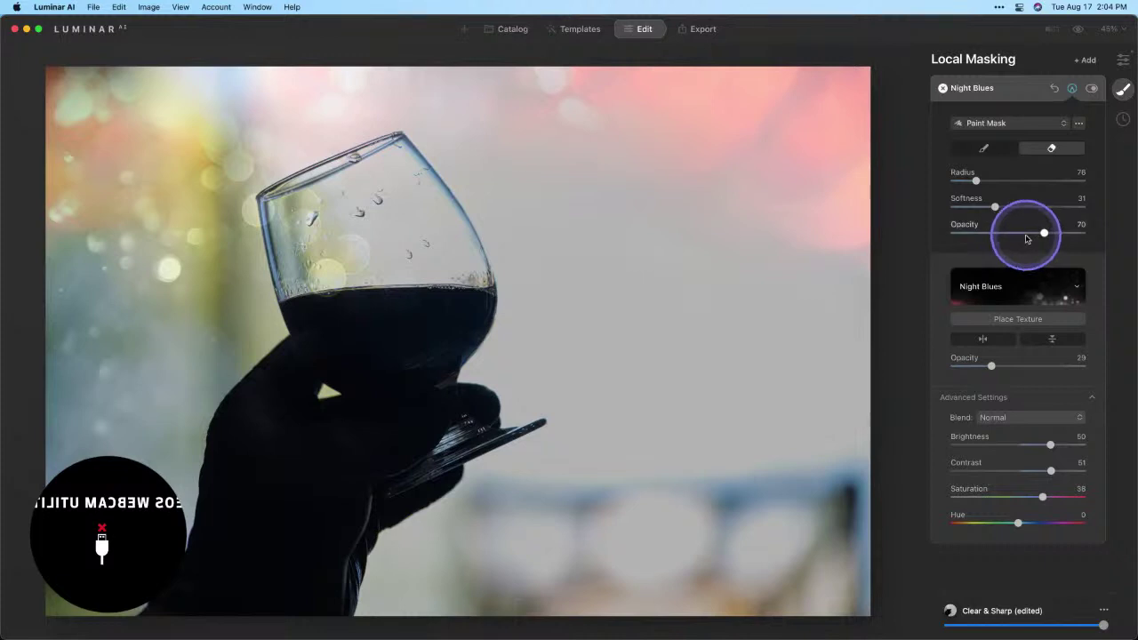
left_click_drag(995, 206, 973, 213)
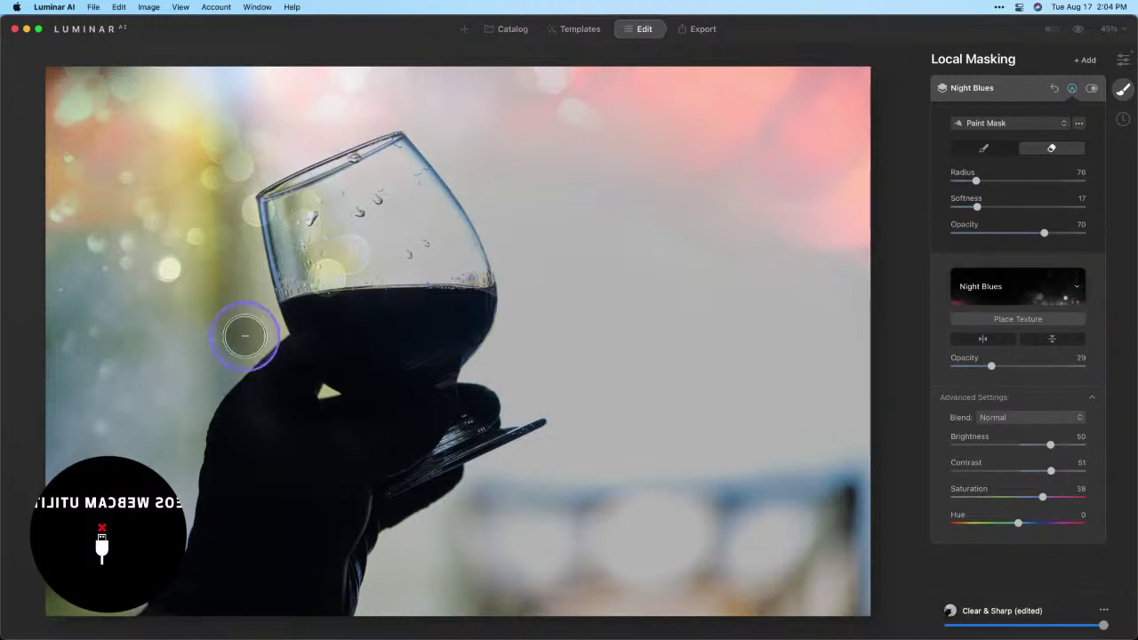
Erase the texture from the glass bowl, wine, hand and stem with a larger, weaker brush
mouse_move(276, 293)
left_mouse_down()
mouse_move(317, 253)
mouse_move(332, 194)
mouse_move(289, 209)
mouse_move(307, 291)
mouse_move(307, 230)
mouse_move(326, 282)
mouse_move(328, 220)
mouse_move(355, 265)
mouse_move(373, 260)
mouse_move(350, 185)
mouse_move(391, 171)
mouse_move(455, 250)
mouse_move(460, 286)
mouse_move(442, 342)
mouse_move(356, 359)
mouse_move(311, 303)
mouse_move(300, 264)
mouse_move(365, 332)
mouse_move(343, 268)
mouse_move(405, 333)
mouse_move(409, 264)
mouse_move(391, 201)
mouse_move(423, 229)
mouse_move(448, 303)
mouse_move(437, 324)
mouse_move(373, 261)
mouse_move(389, 240)
mouse_move(421, 255)
mouse_move(427, 205)
mouse_move(436, 216)
mouse_move(445, 233)
mouse_move(395, 162)
mouse_move(296, 201)
mouse_move(295, 239)
left_mouse_up()
mouse_move(364, 348)
left_mouse_down()
mouse_move(411, 364)
mouse_move(447, 328)
mouse_move(428, 334)
left_mouse_up()
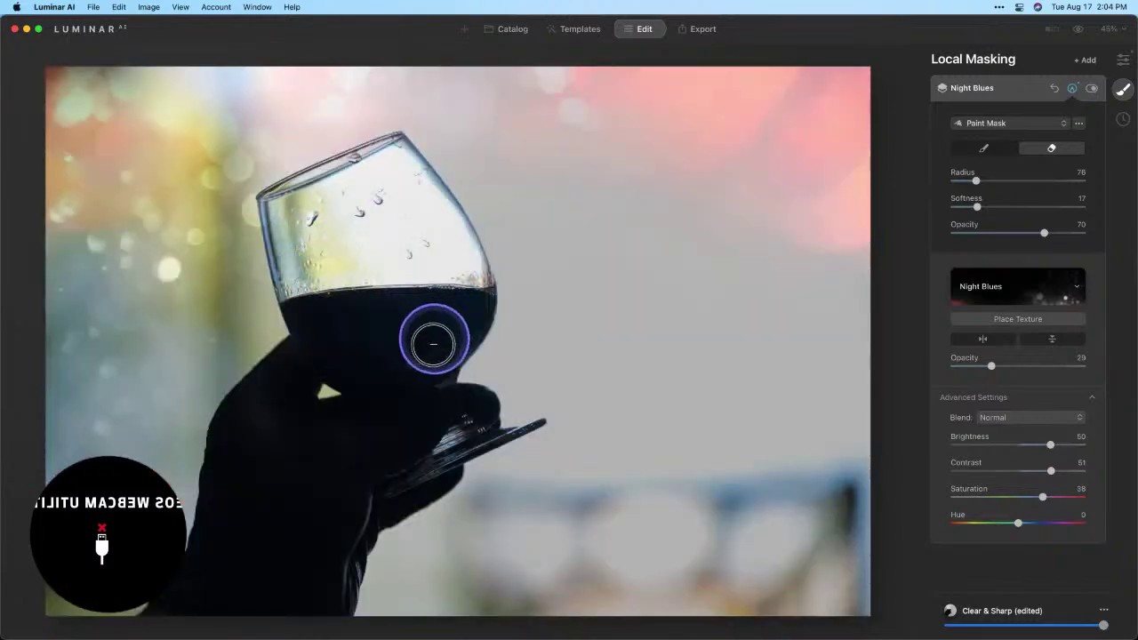
mouse_move(320, 281)
left_mouse_down()
mouse_move(318, 270)
mouse_move(347, 272)
left_mouse_up()
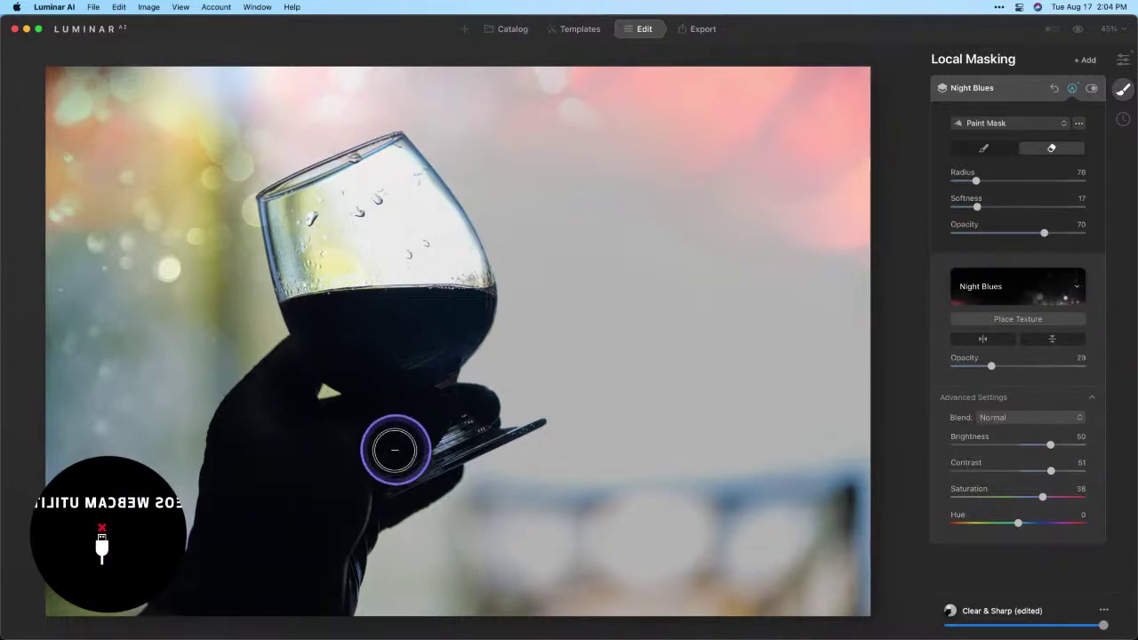
key("bracketright")
key("bracketright")
key("bracketright")
key("bracketright")
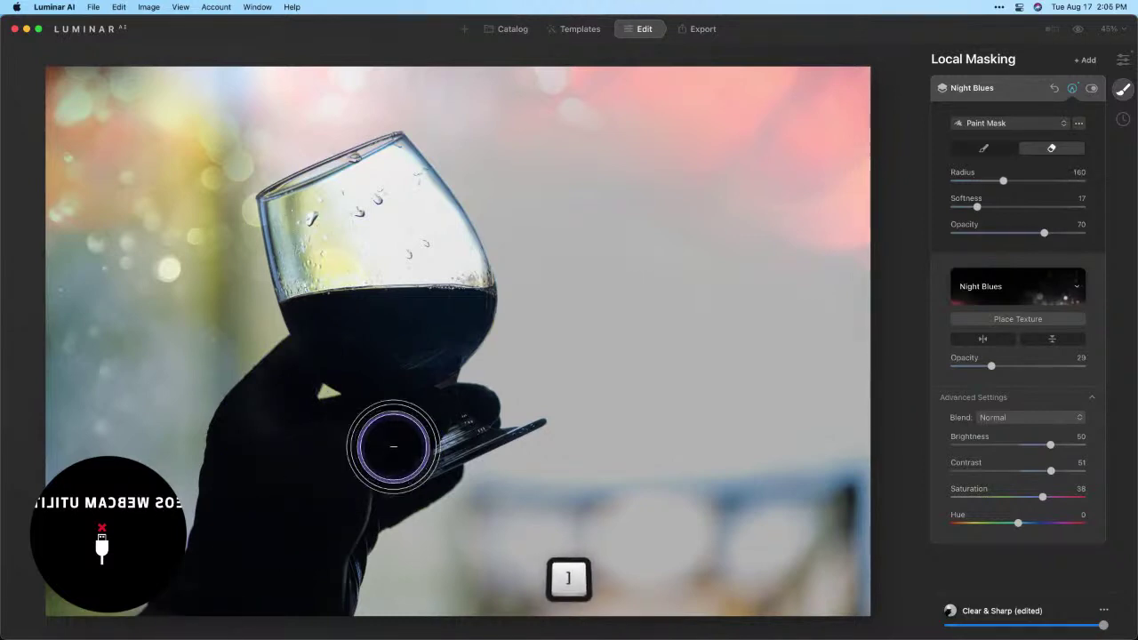
key("bracketleft")
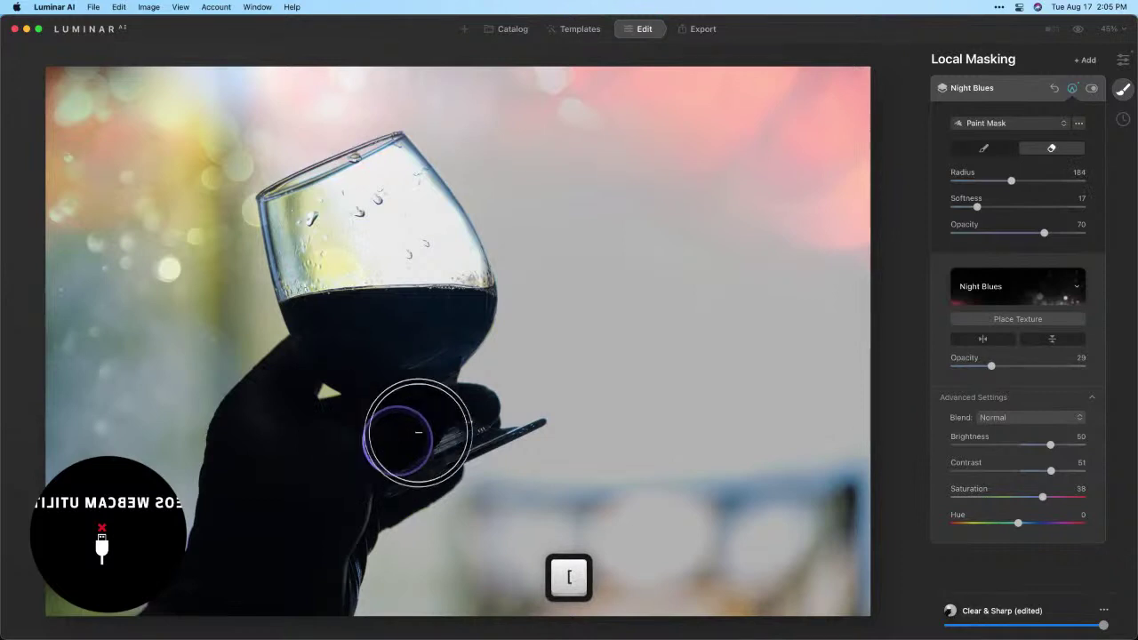
left_click_drag(1045, 233, 990, 234)
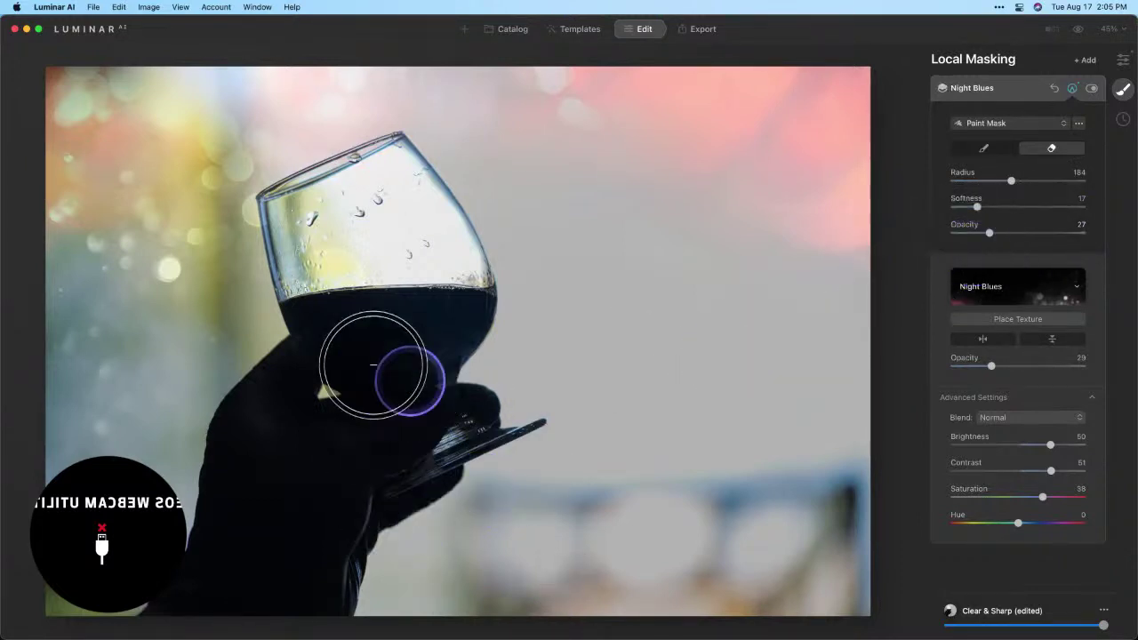
mouse_move(325, 356)
left_mouse_down()
mouse_move(281, 446)
mouse_move(256, 546)
mouse_move(206, 613)
mouse_move(290, 424)
mouse_move(355, 417)
mouse_move(320, 535)
mouse_move(311, 616)
mouse_move(393, 443)
mouse_move(435, 416)
mouse_move(306, 463)
mouse_move(364, 384)
mouse_move(365, 339)
mouse_move(363, 358)
mouse_move(400, 382)
mouse_move(423, 315)
left_mouse_up()
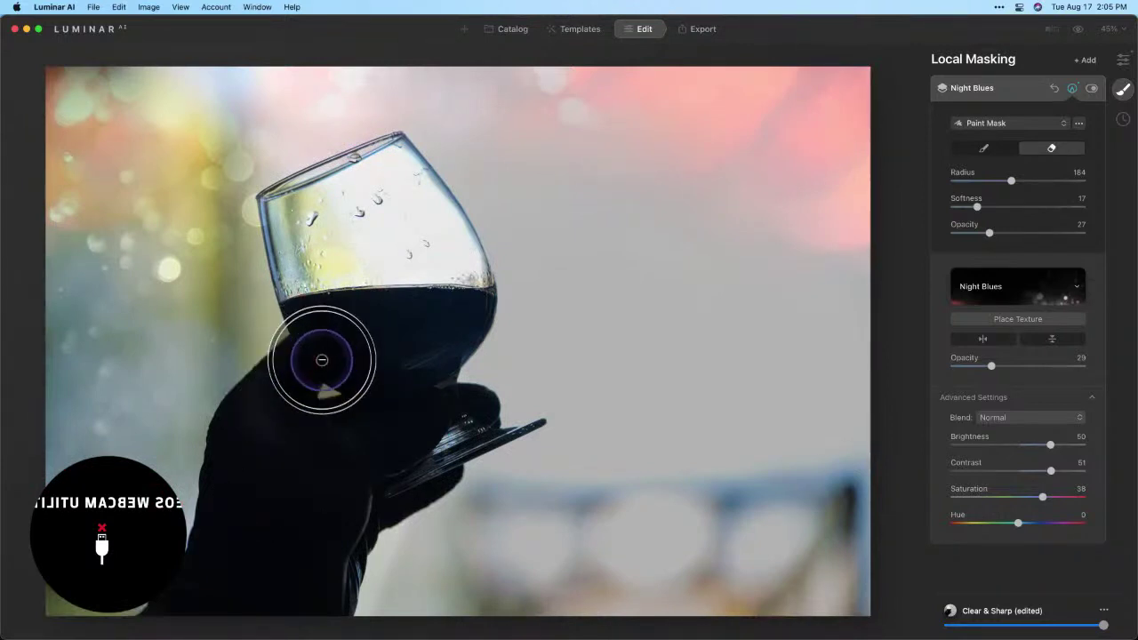
mouse_move(255, 496)
left_mouse_down()
mouse_move(305, 534)
mouse_move(407, 437)
mouse_move(411, 447)
left_mouse_up()
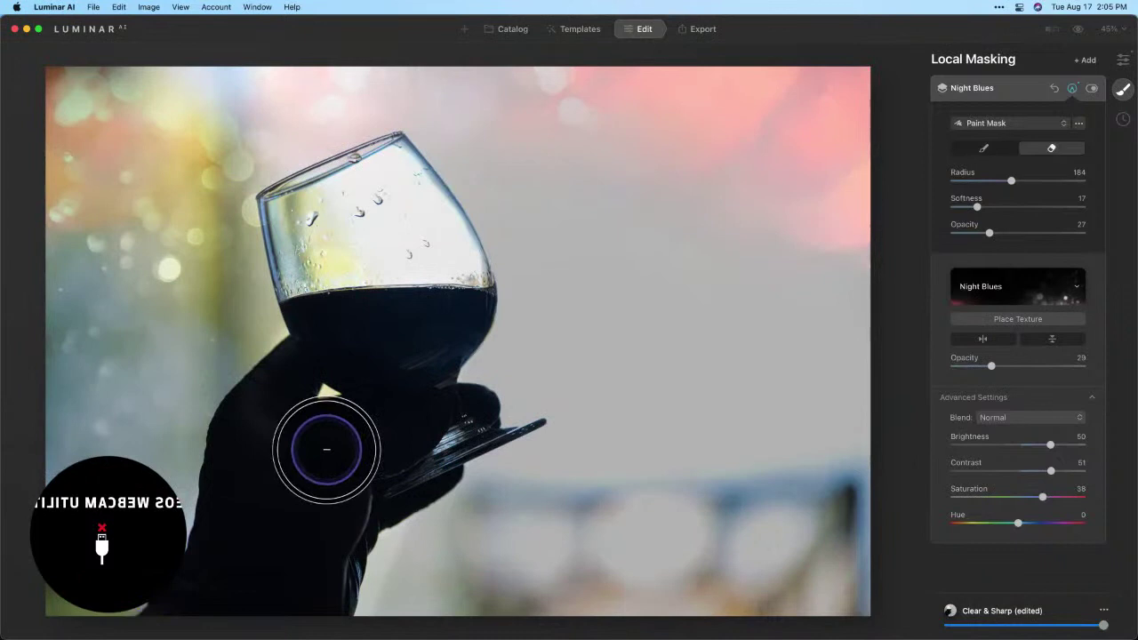
Switch to painting and restore the texture along the bottom edge and lower-left background
key("x")
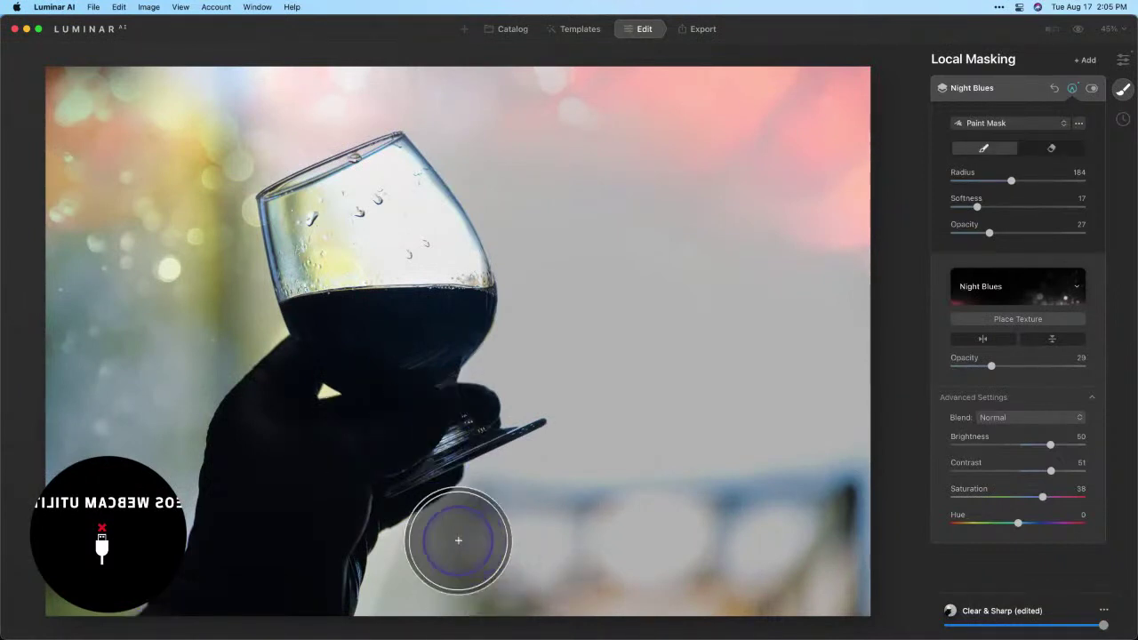
mouse_move(457, 540)
left_mouse_down()
mouse_move(420, 562)
mouse_move(411, 613)
left_mouse_up()
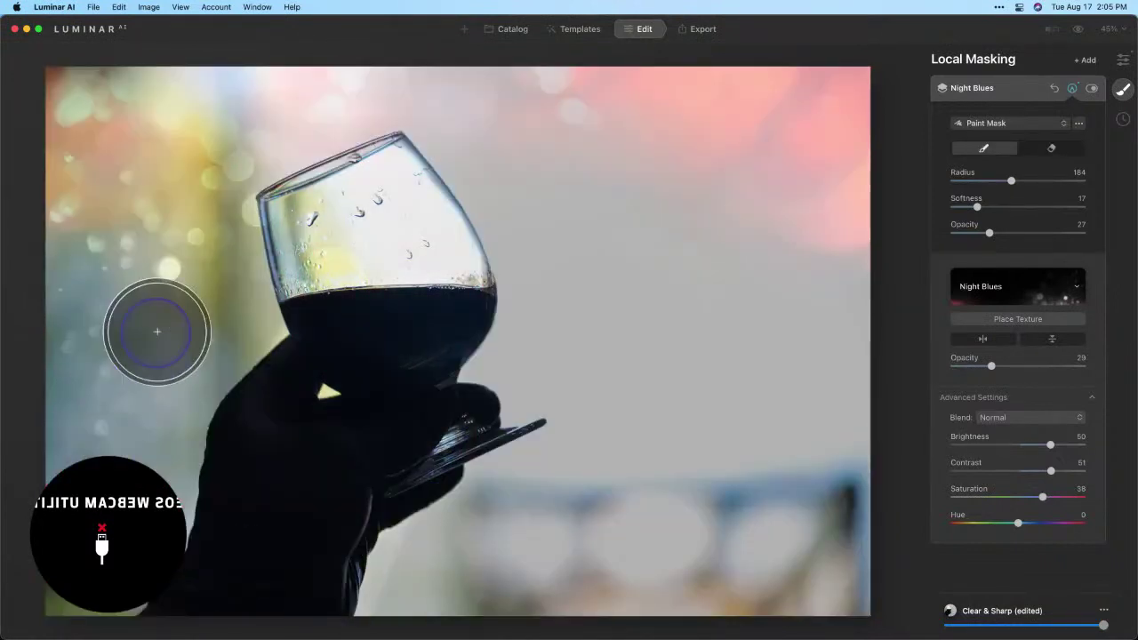
mouse_move(198, 326)
left_mouse_down()
mouse_move(165, 508)
mouse_move(48, 624)
left_mouse_up()
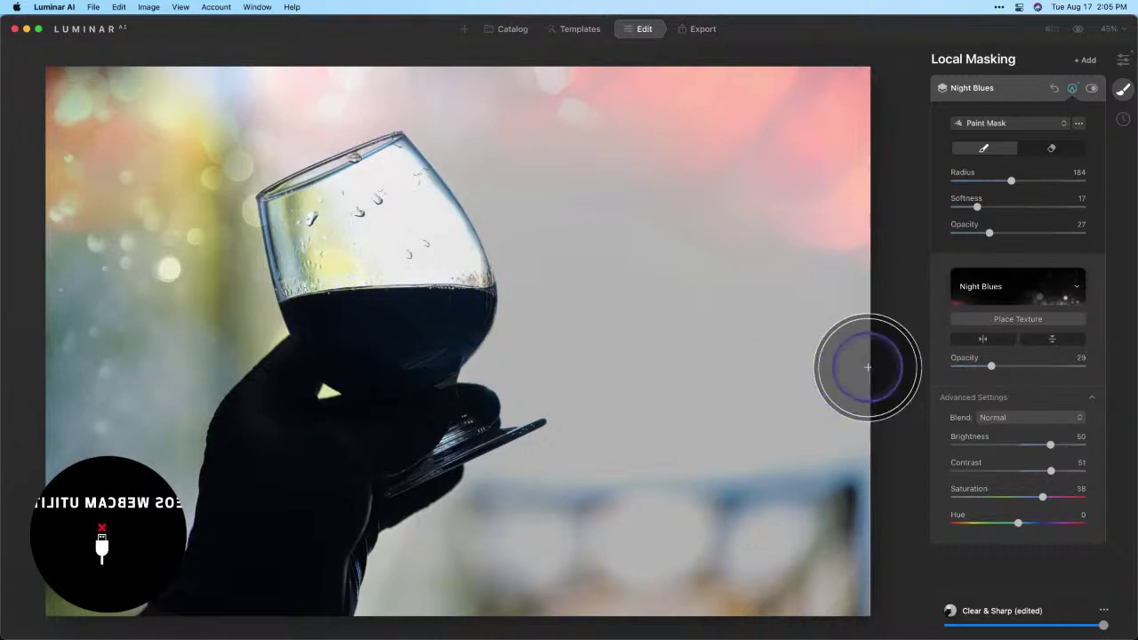
left_click(1032, 322)
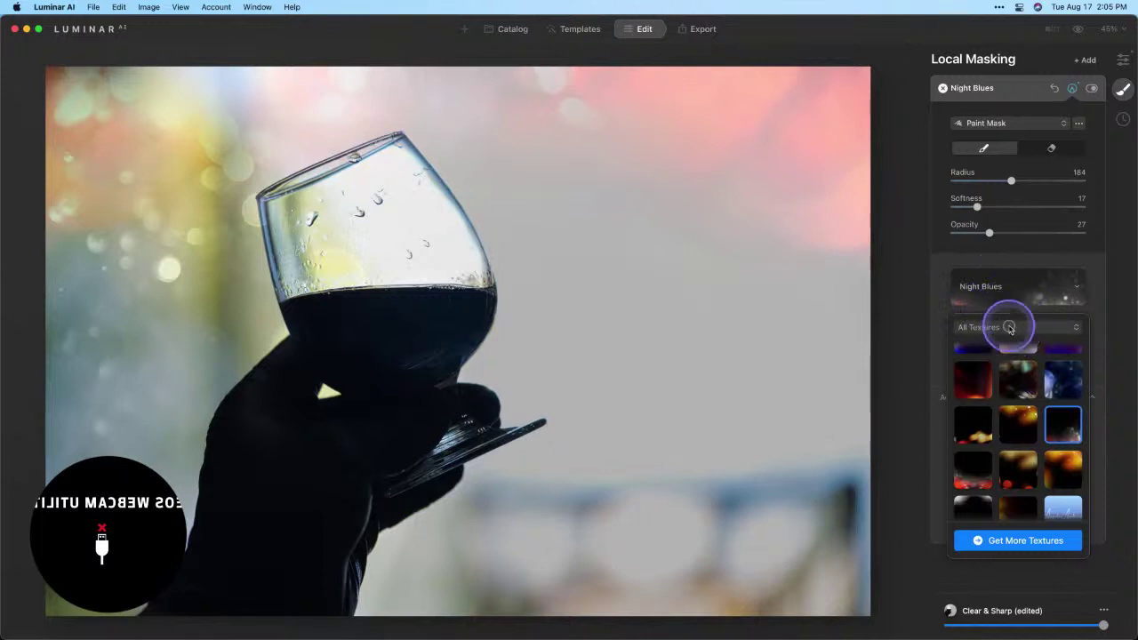
left_click(1011, 328)
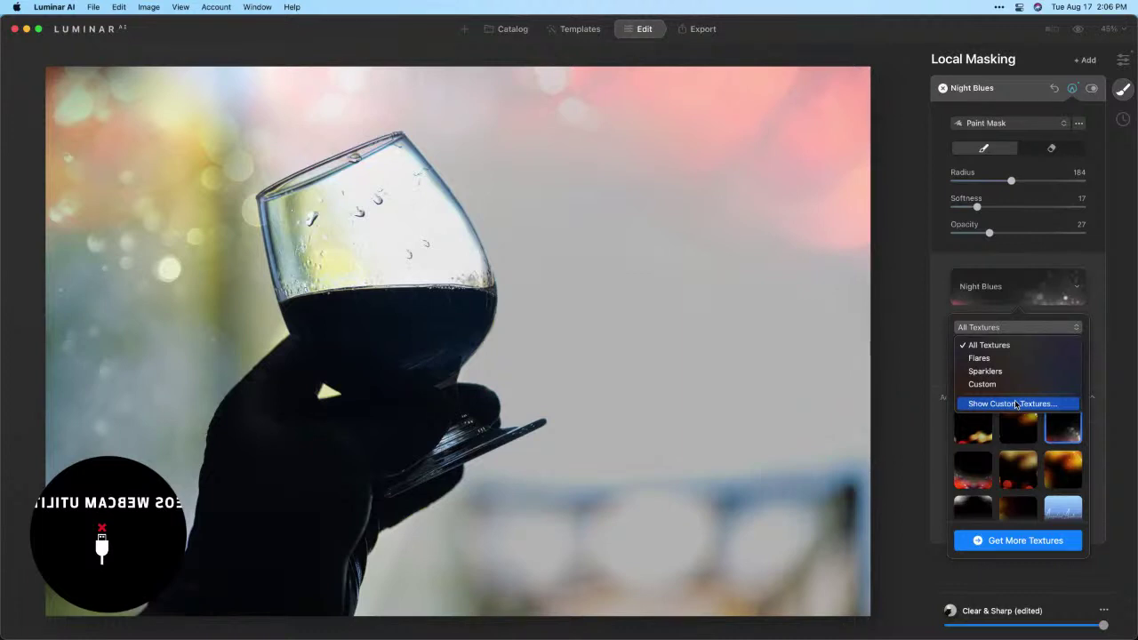
left_click(944, 299)
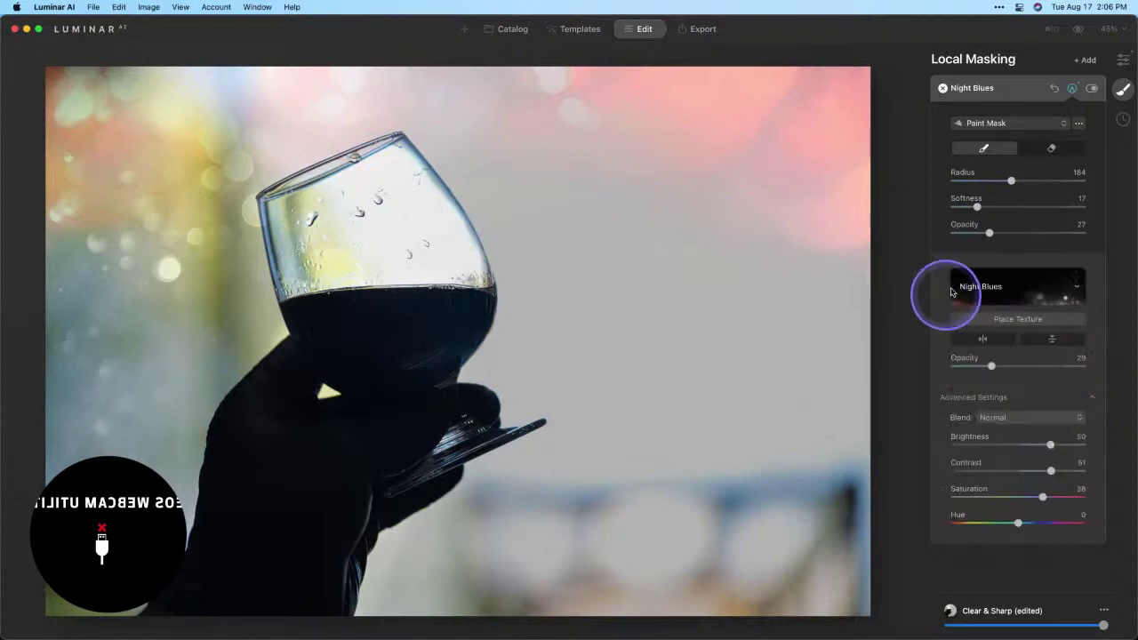
left_click(1080, 30)
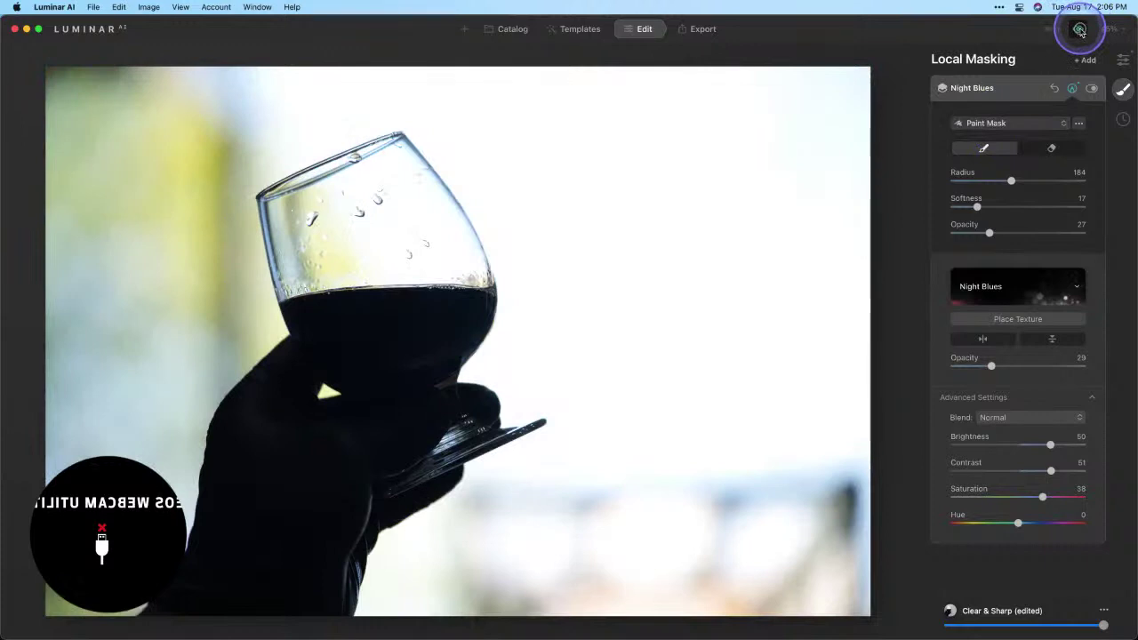
left_click(1080, 30)
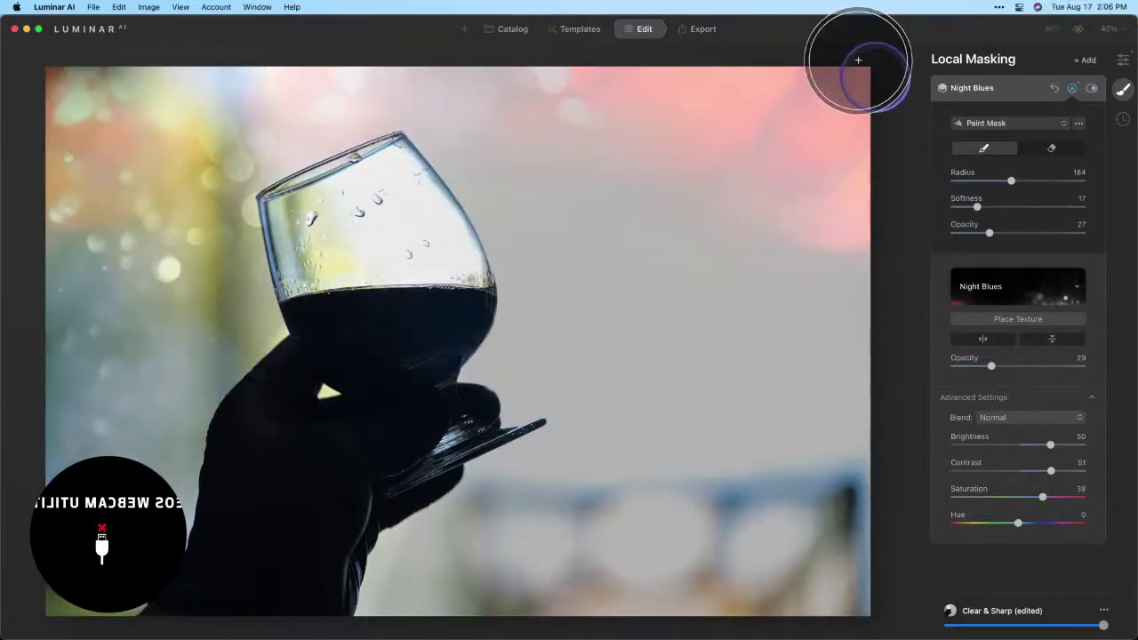
left_click(792, 239)
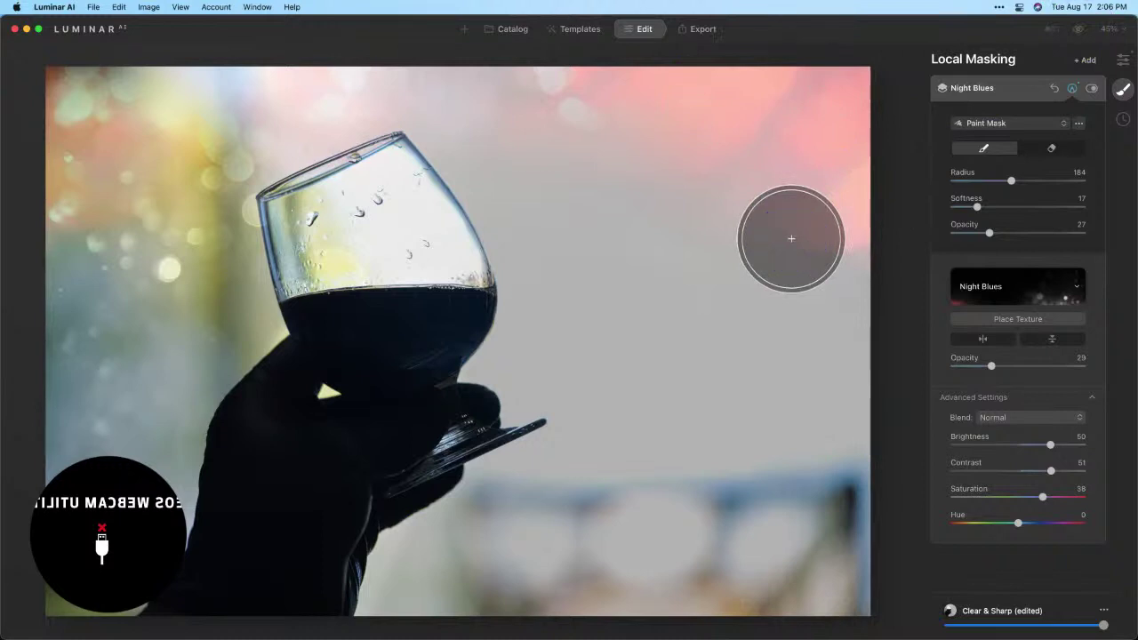